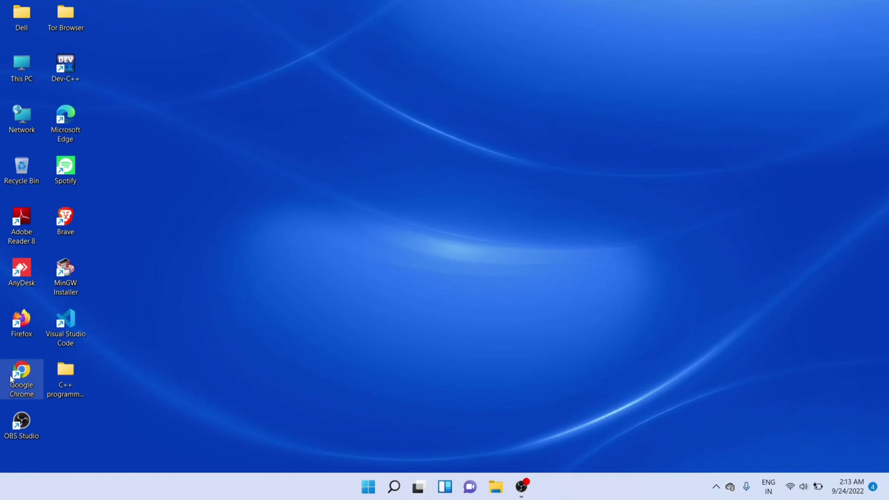
# Launch Chrome and search for 'download visual studio' to reach the downloads page.
pyautogui.doubleClick(21, 377)
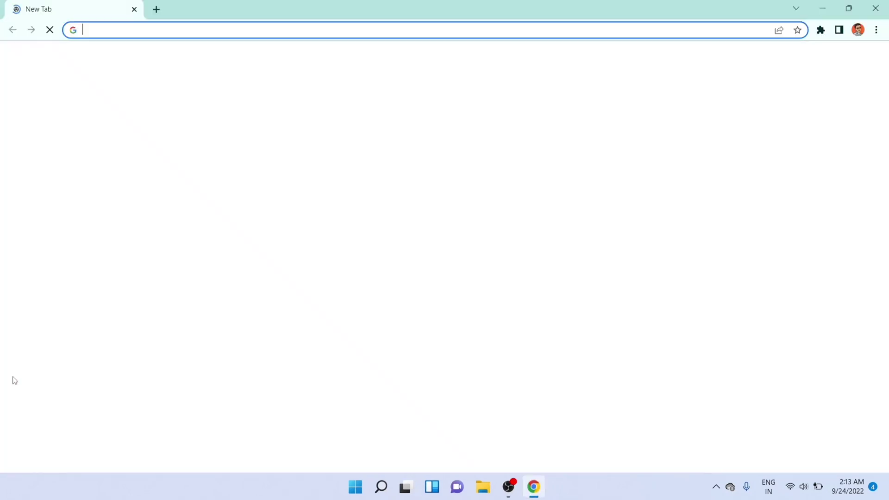
pyautogui.write('download visual studio')
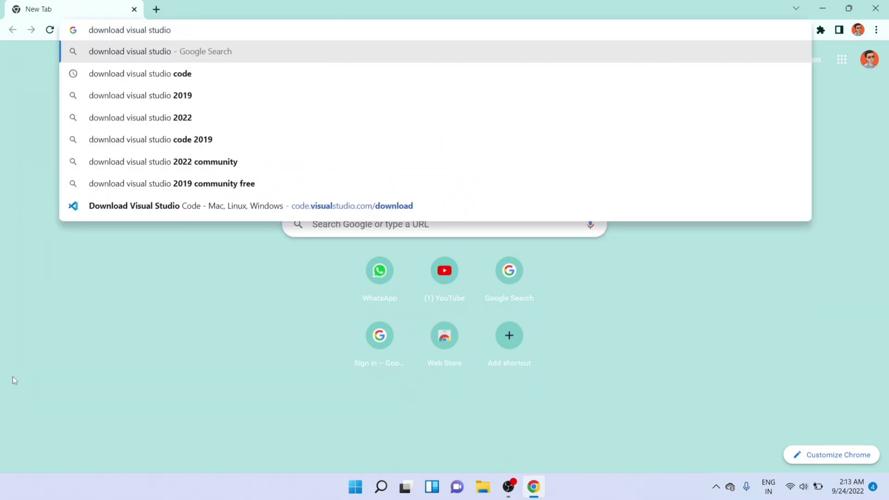
pyautogui.press('Return')
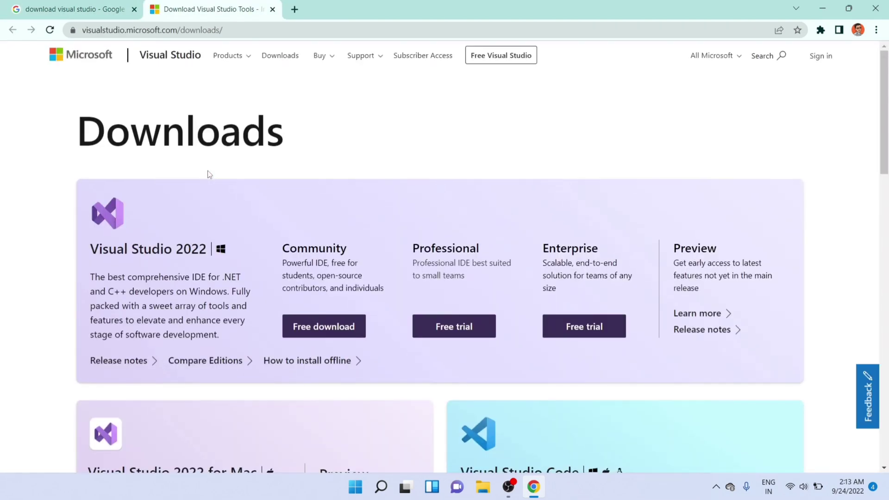
pyautogui.scroll(-1, 207, 174)
# Download the free Community 2022 installer, VisualStudioSetup.exe, and run it.
pyautogui.click(304, 290)
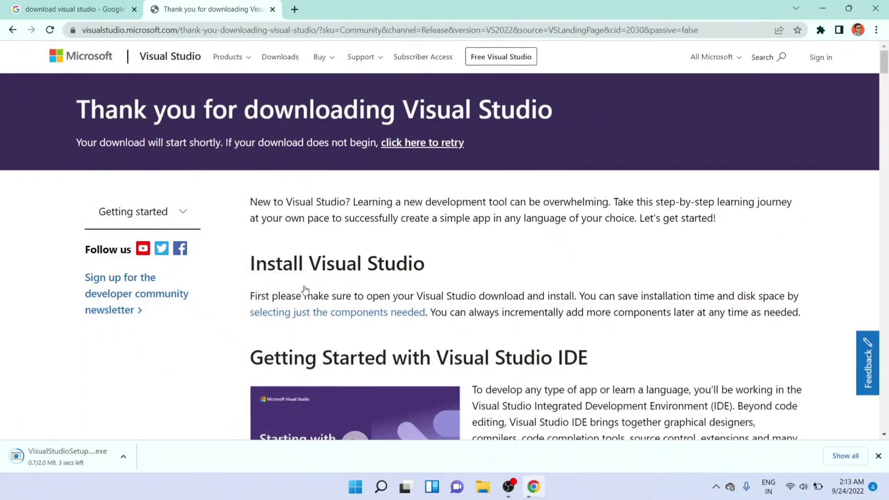
pyautogui.click(75, 458)
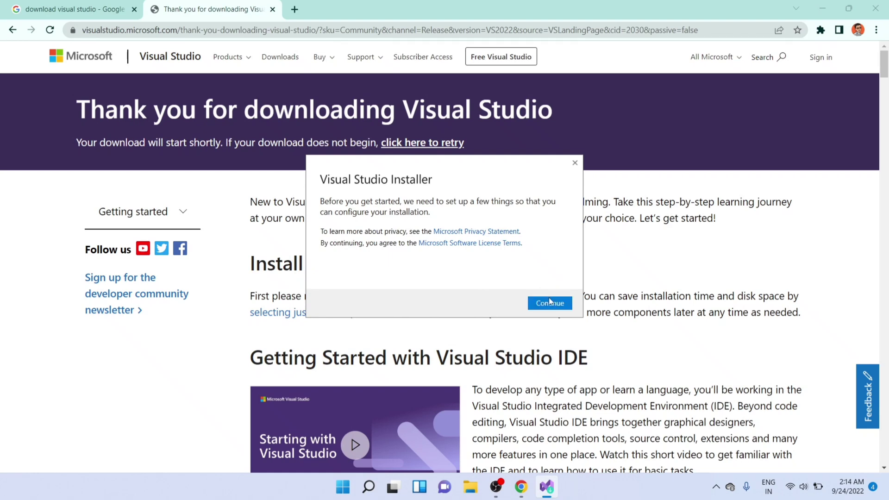
# Let the installer prepare itself, restore its window, and minimize Chrome.
pyautogui.click(550, 303)
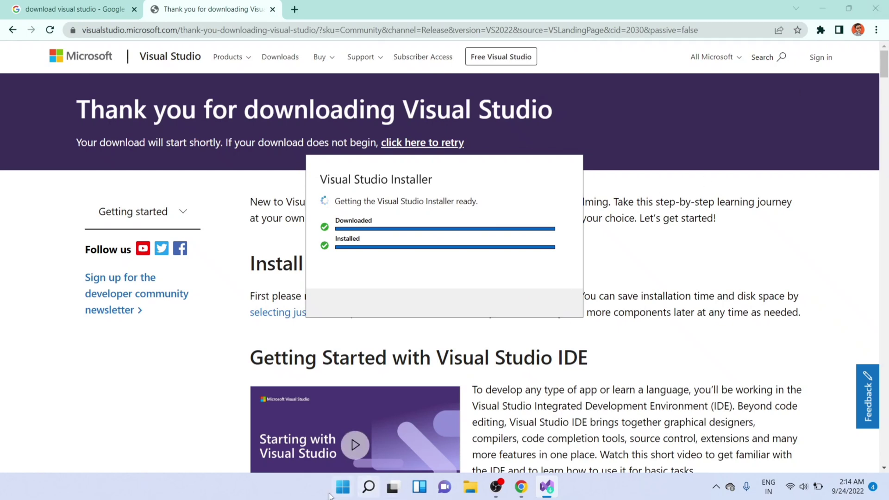
pyautogui.click(547, 486)
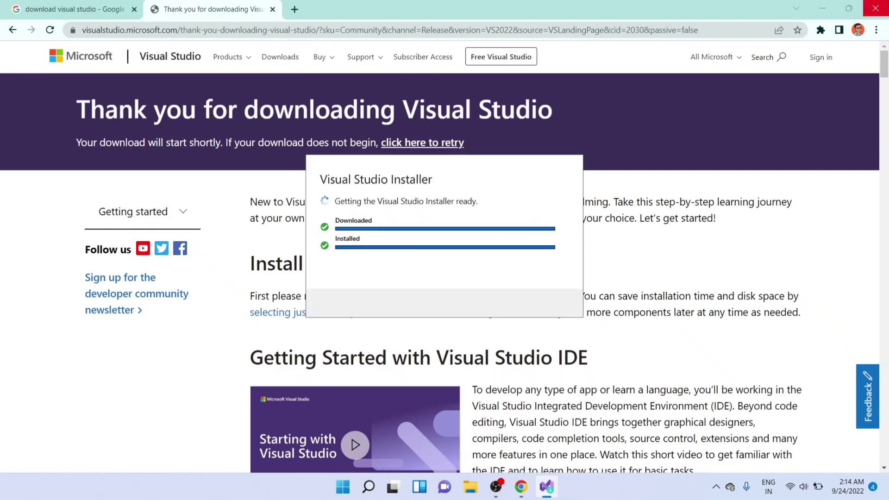
pyautogui.click(875, 8)
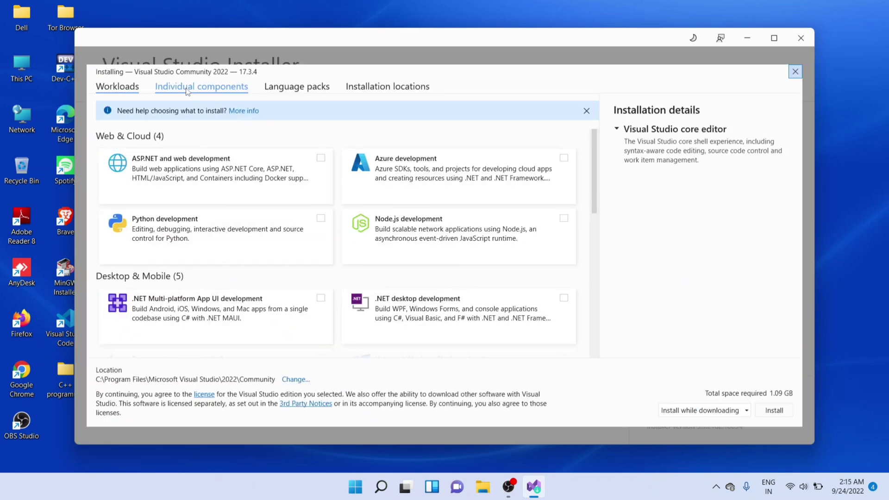
# Review the Individual components, Language packs and Workloads tabs, then close setup and list available editions.
pyautogui.click(200, 86)
pyautogui.click(301, 87)
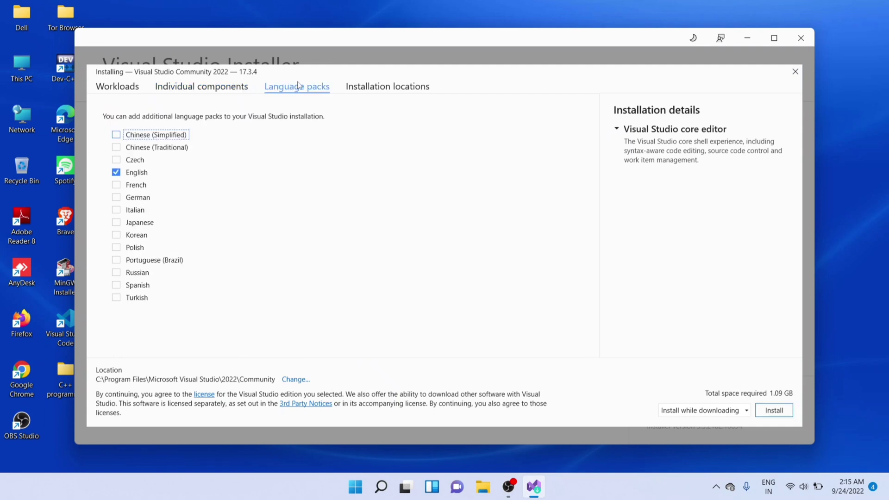
pyautogui.click(117, 87)
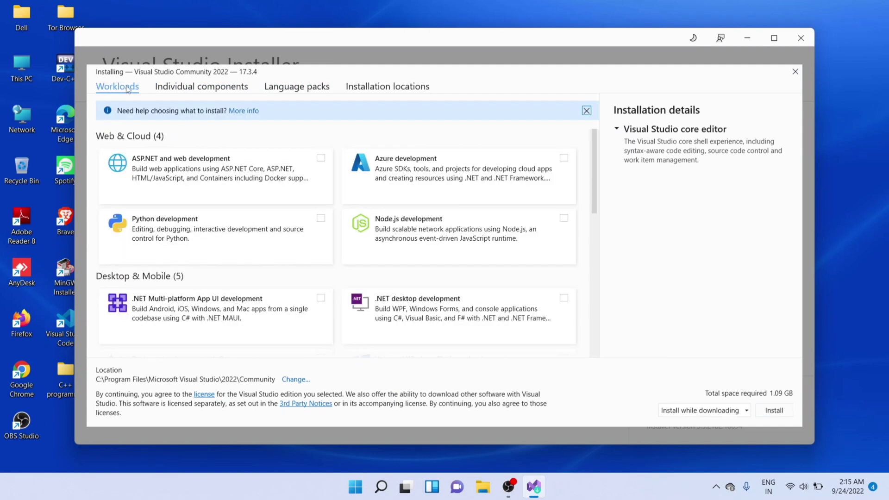
pyautogui.click(795, 72)
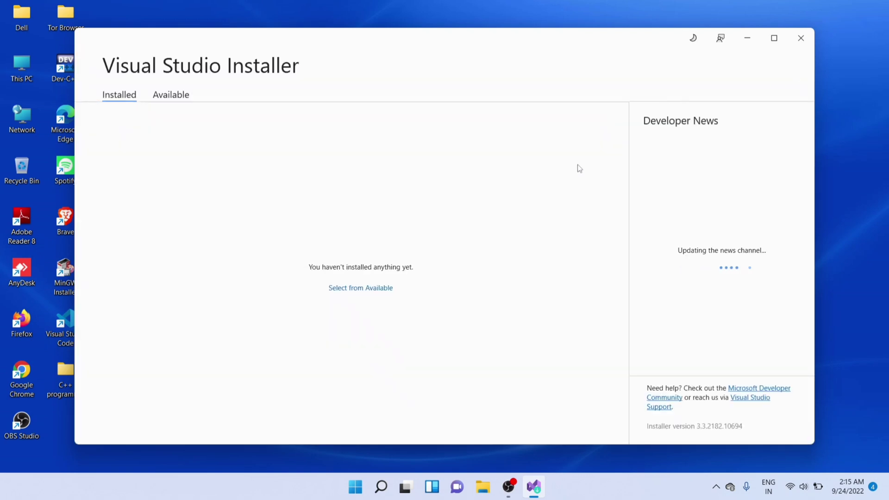
pyautogui.click(358, 291)
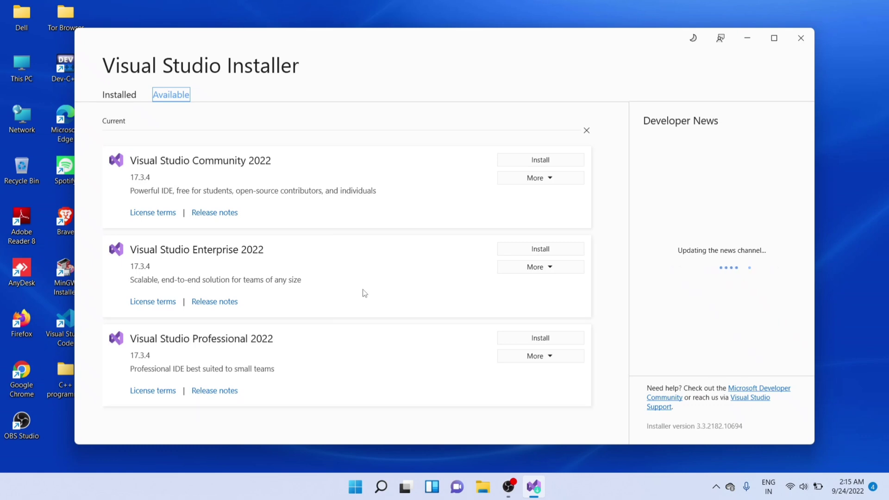
# Set up Community 2022 with Desktop development with C++ and 'Download all, then install' mode.
pyautogui.click(538, 158)
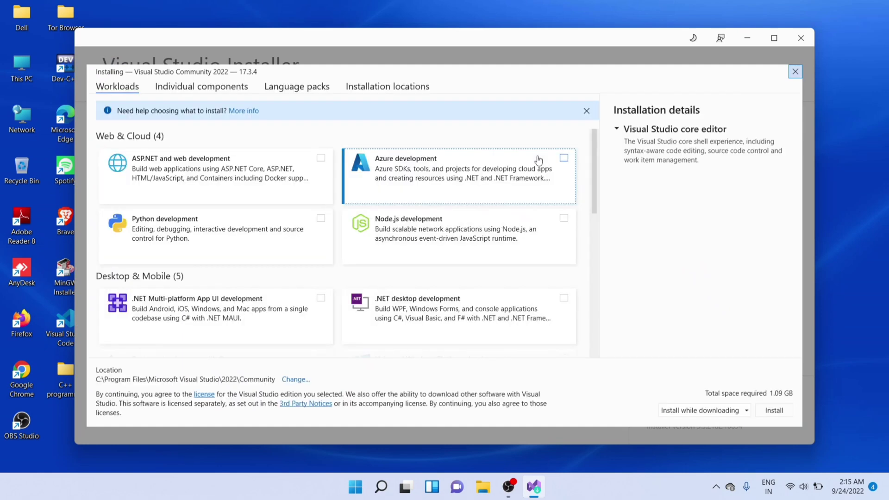
pyautogui.scroll(-8, 538, 160)
pyautogui.scroll(8, 538, 161)
pyautogui.scroll(-5, 538, 161)
pyautogui.scroll(2, 538, 159)
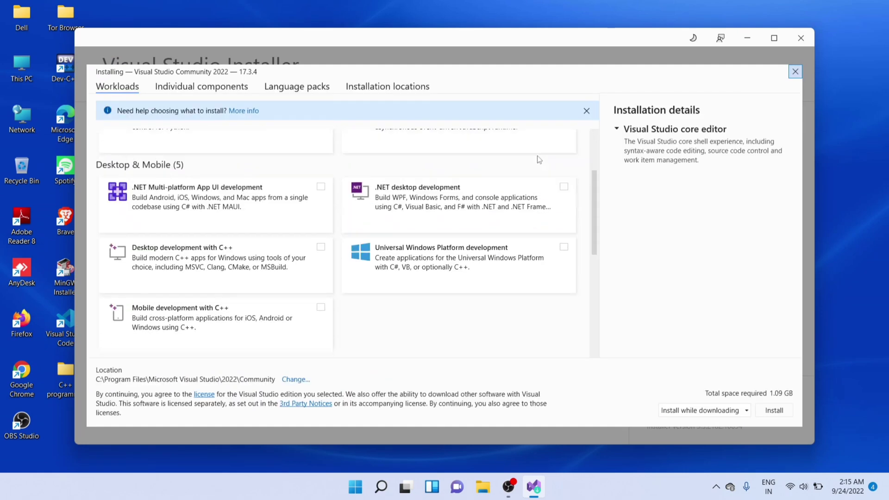
pyautogui.scroll(1, 538, 161)
pyautogui.scroll(1, 538, 160)
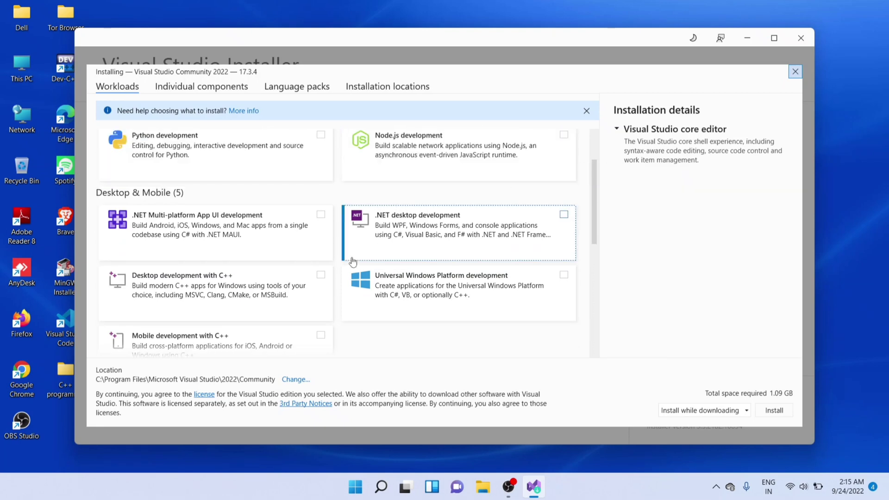
pyautogui.click(320, 277)
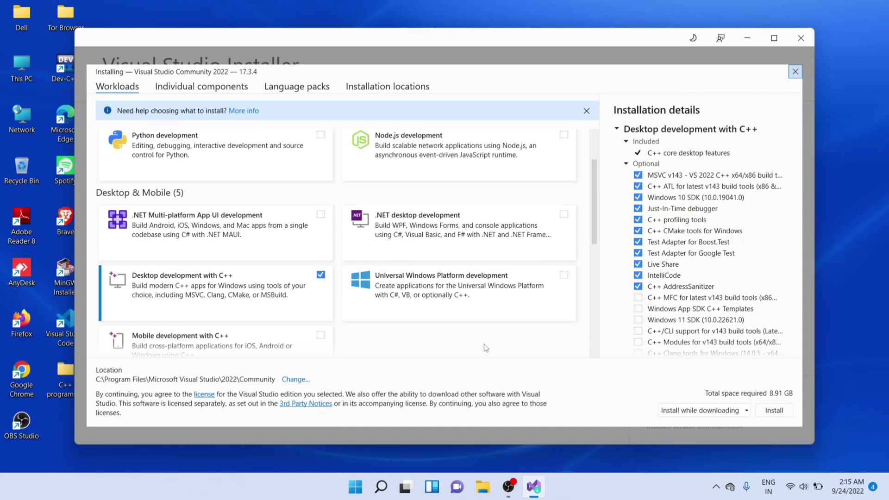
pyautogui.click(704, 411)
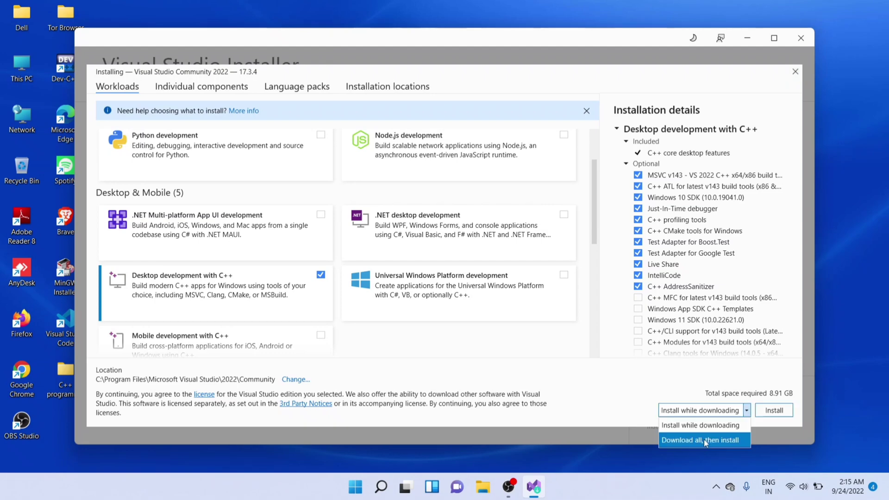
pyautogui.click(703, 440)
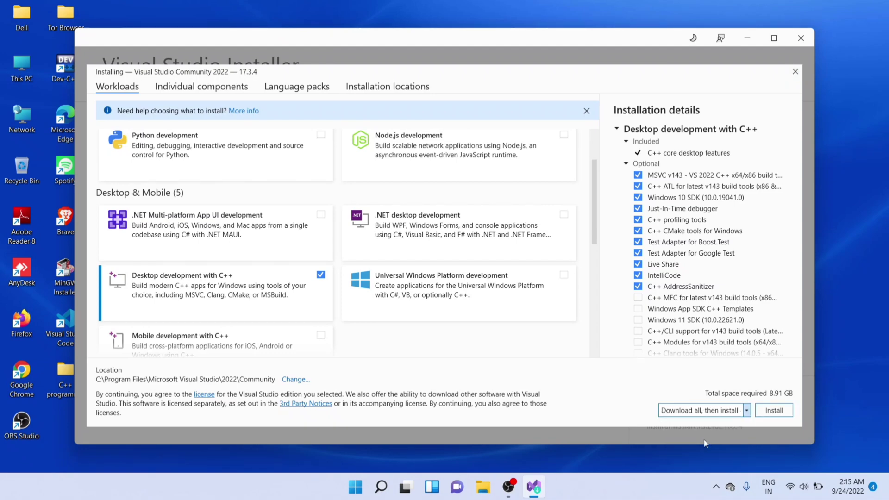
# Install Community 2022, dismiss the completion notice, and close Visual Studio Installer.
pyautogui.click(774, 410)
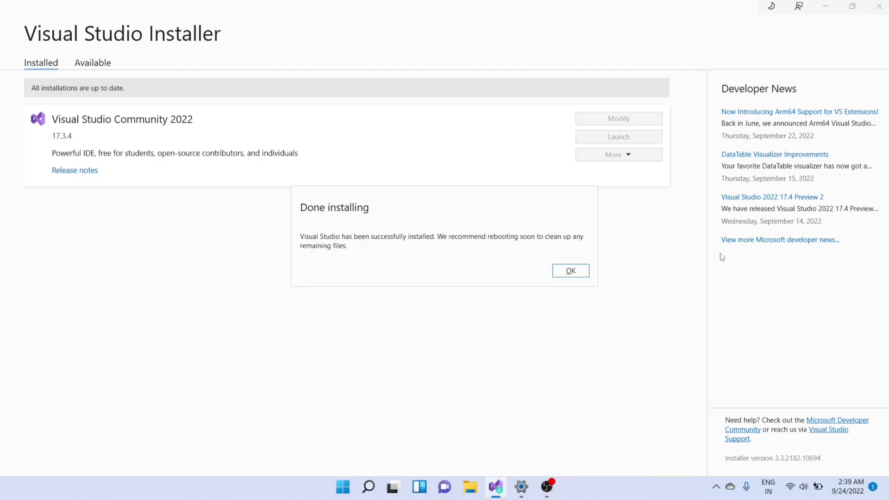
pyautogui.click(570, 270)
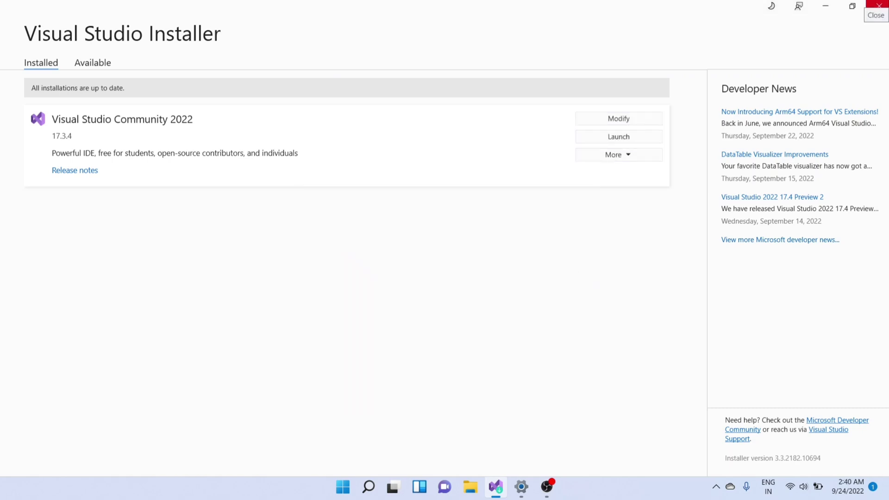
pyautogui.click(879, 5)
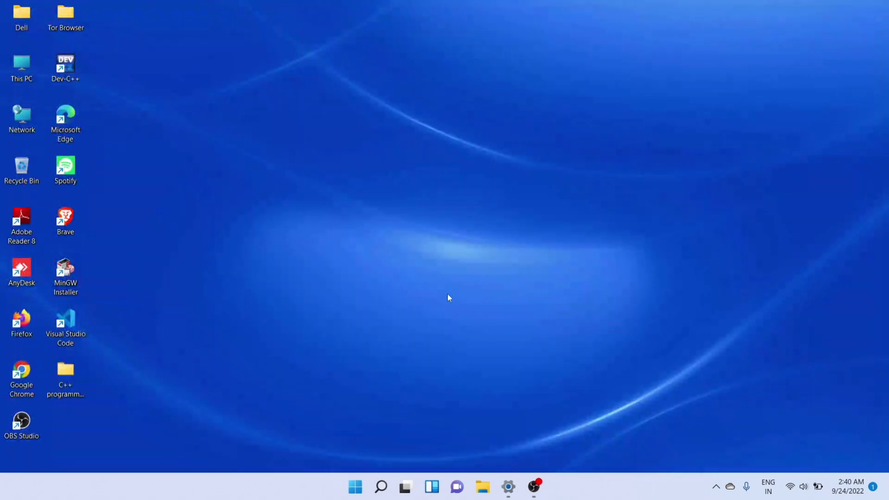
# Launch Visual Studio 2022 from the Start menu's All apps list.
pyautogui.click(355, 487)
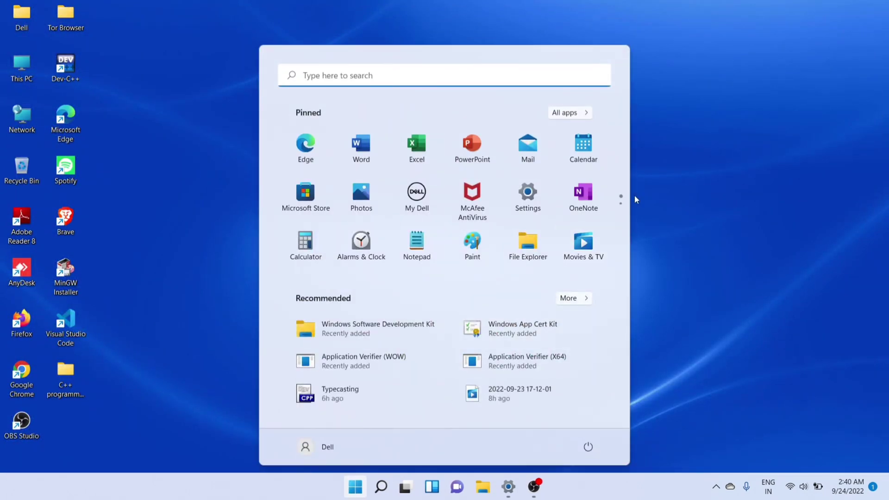
pyautogui.click(566, 114)
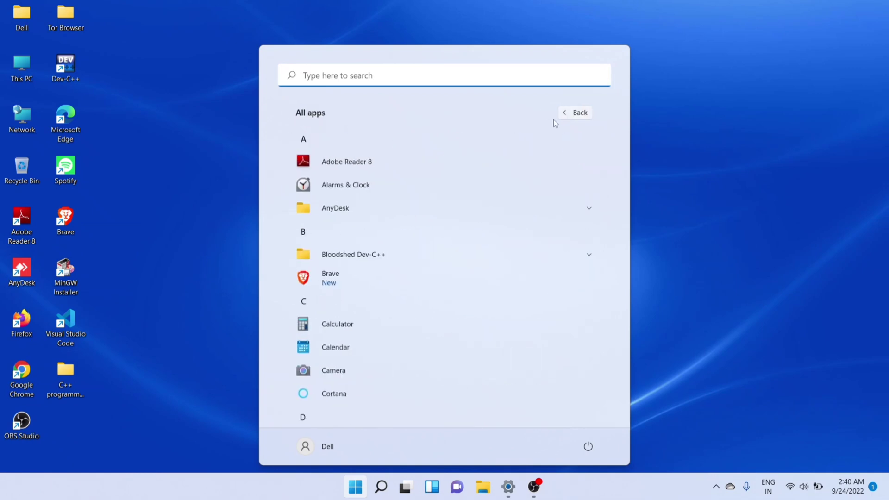
pyautogui.scroll(-5, 454, 225)
pyautogui.scroll(-5, 454, 225)
pyautogui.scroll(-5, 454, 225)
pyautogui.scroll(-4, 453, 225)
pyautogui.scroll(-4, 453, 225)
pyautogui.scroll(-5, 454, 225)
pyautogui.scroll(-1, 453, 225)
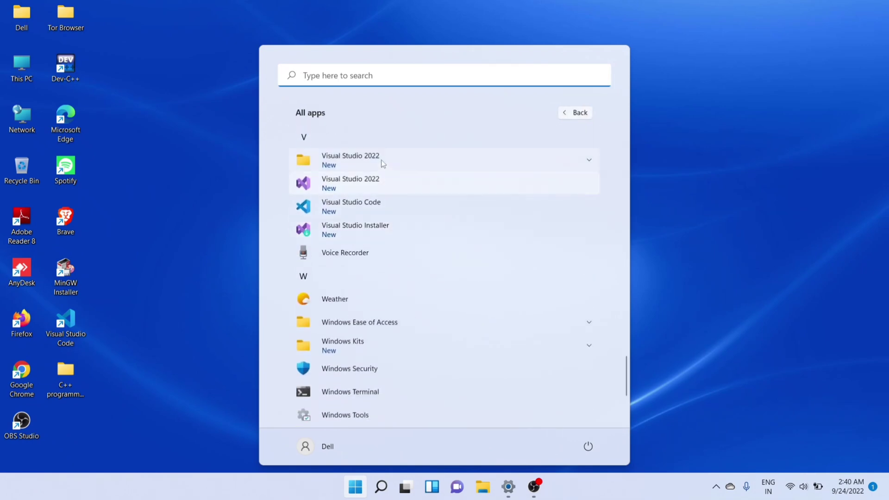
pyautogui.click(388, 184)
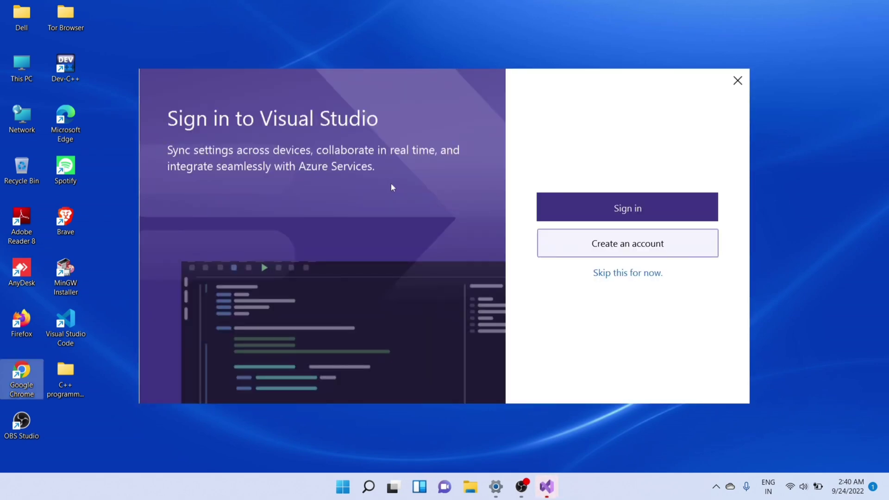
# Skip sign-in and start Visual Studio with the default General settings and Blue theme.
pyautogui.click(611, 273)
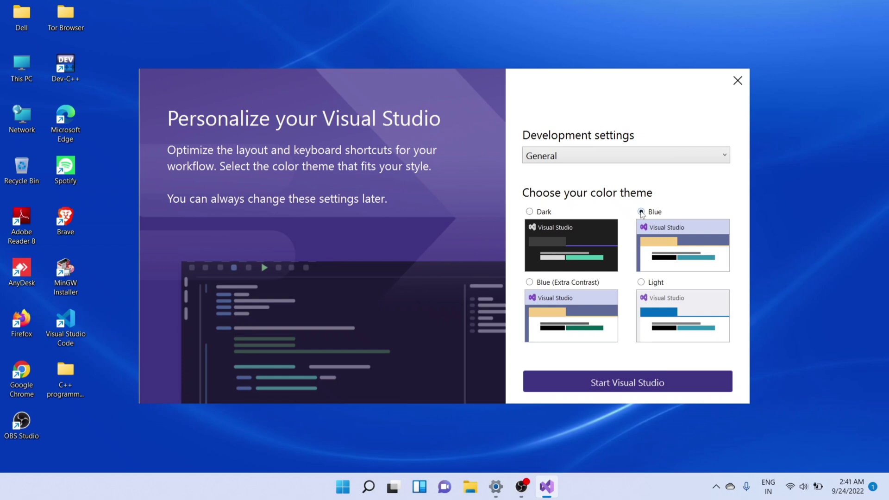
pyautogui.click(616, 383)
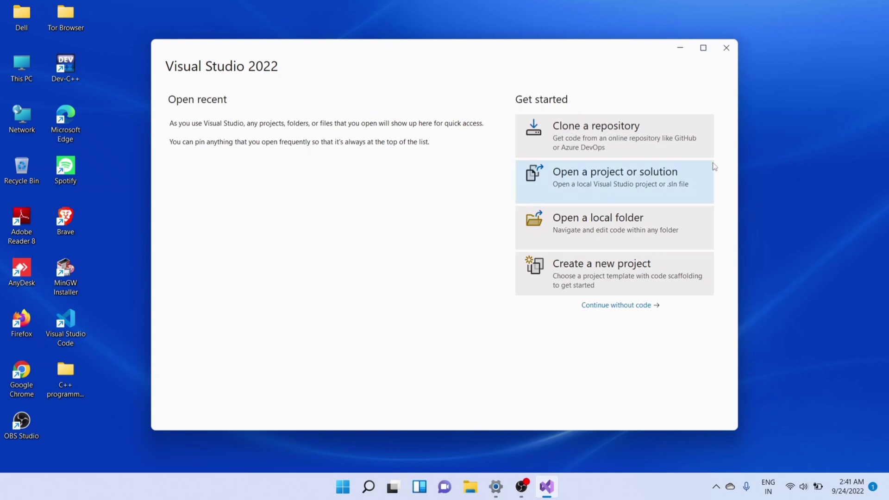
# Create the ConsoleApplication1 project from the C++ Console App template.
pyautogui.click(583, 276)
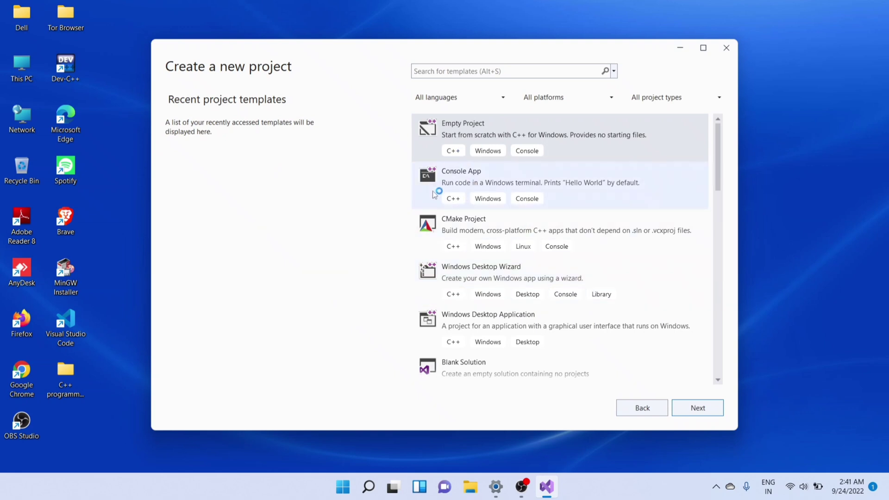
pyautogui.click(460, 188)
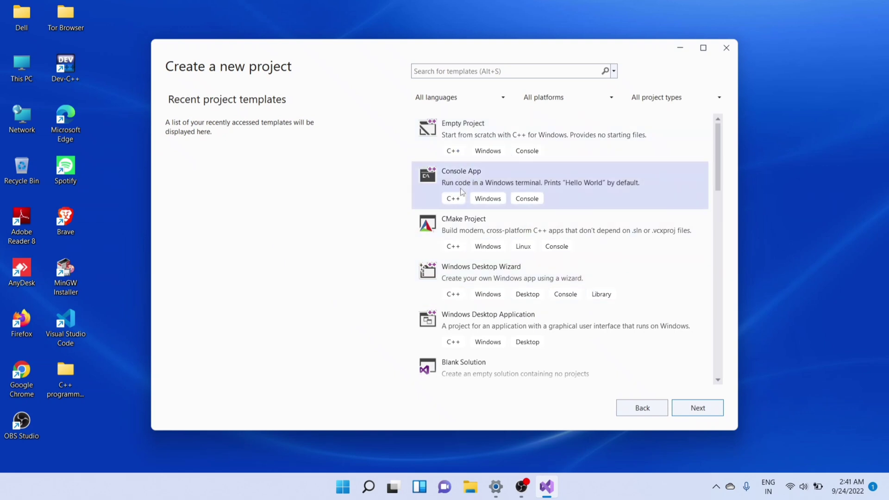
pyautogui.click(698, 408)
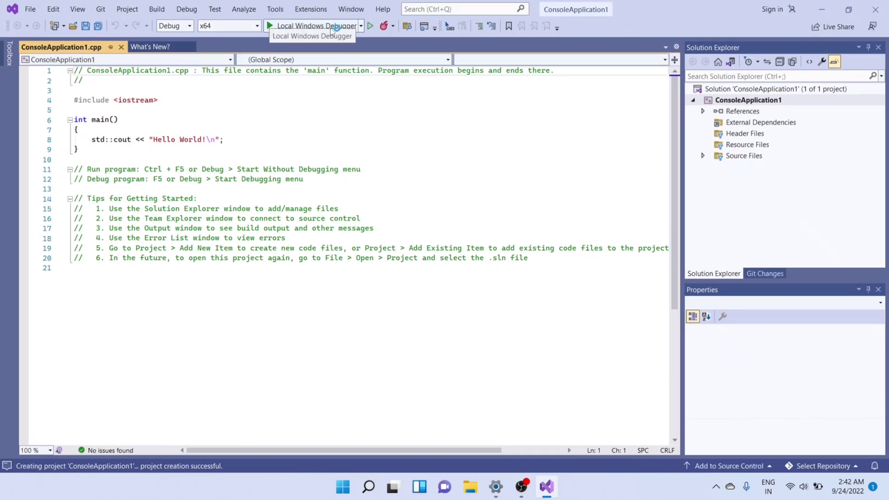
# Run the app without debugging, move the Hello World console window, then close it.
pyautogui.click(370, 27)
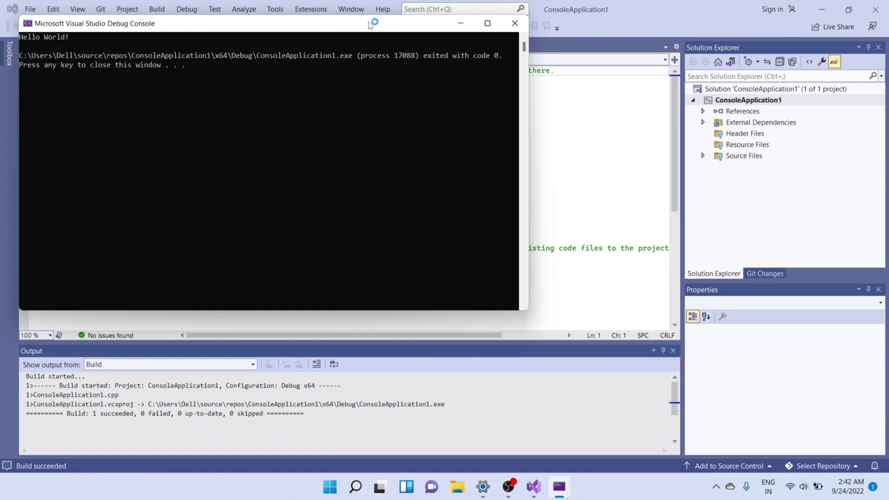
pyautogui.moveTo(372, 25)
pyautogui.mouseDown()
pyautogui.moveTo(448, 104)
pyautogui.moveTo(518, 124)
pyautogui.mouseUp()
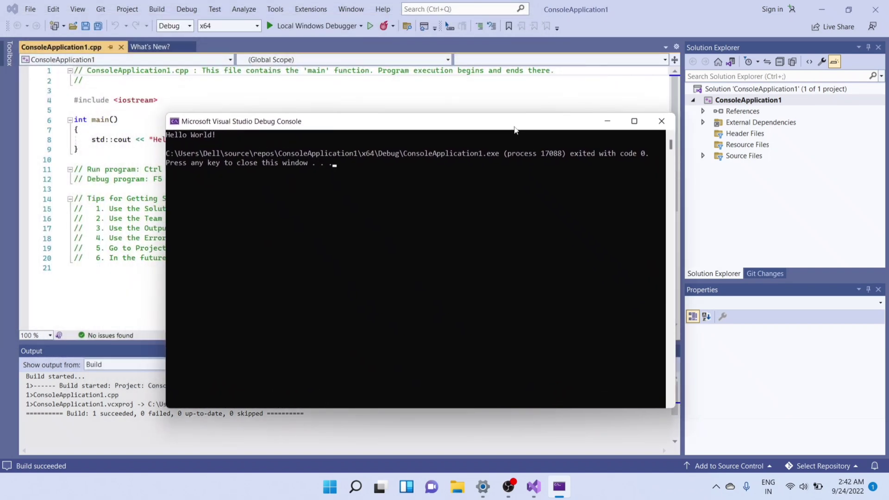
pyautogui.moveTo(515, 129)
pyautogui.mouseDown()
pyautogui.moveTo(489, 150)
pyautogui.moveTo(493, 155)
pyautogui.mouseUp()
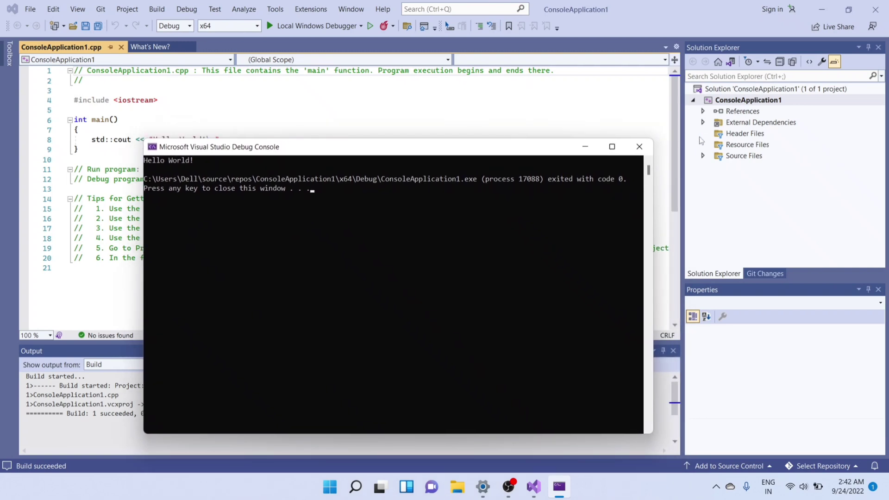
pyautogui.click(640, 147)
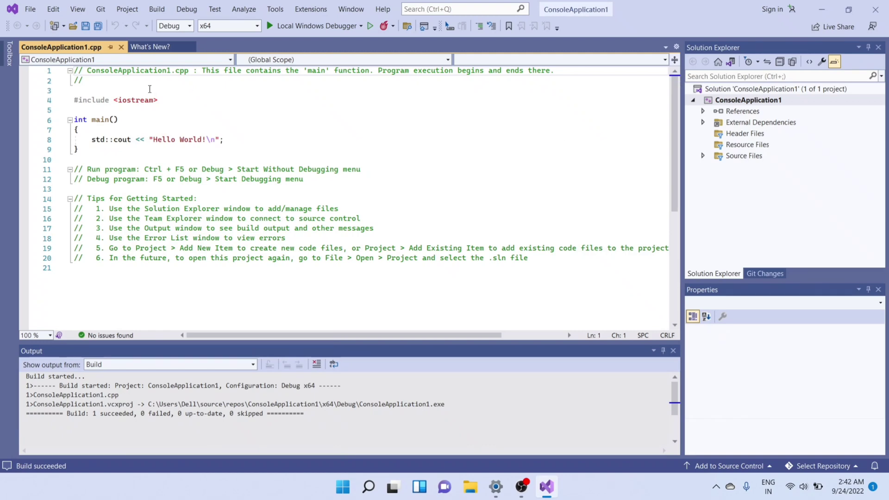